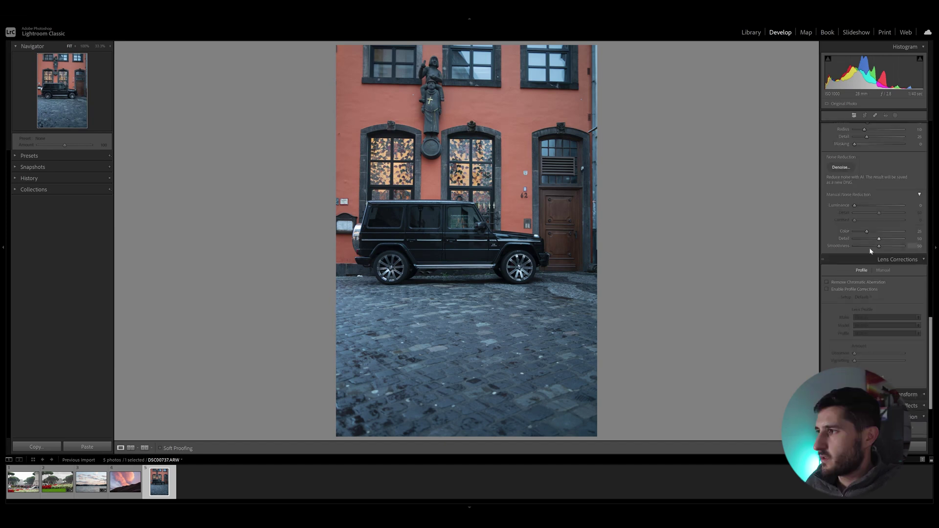
- Add a linear gradient mask covering the cobblestones and fading out across the lower half of the car
{"action": "scroll", "coordinate": [875, 245], "scroll_direction": "down", "scroll_amount": 2}
{"action": "scroll", "coordinate": [876, 235], "scroll_direction": "up", "scroll_amount": 2}
{"action": "left_click", "coordinate": [896, 116]}
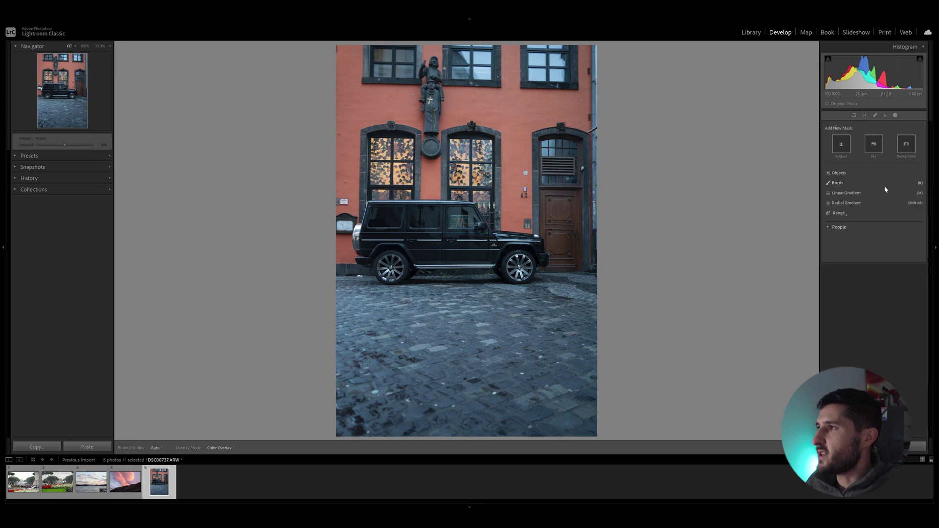
{"action": "key", "text": "m"}
{"action": "left_click_drag", "start_coordinate": [473, 330], "coordinate": [474, 249]}
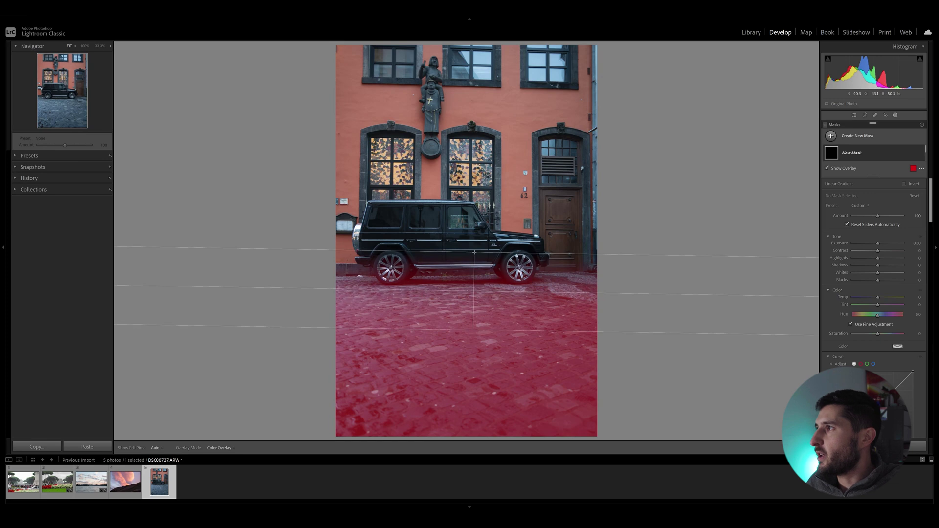
- Intersect the cobblestone mask with a subject selection and invert that selection to exclude the car
{"action": "right_click", "coordinate": [853, 153]}
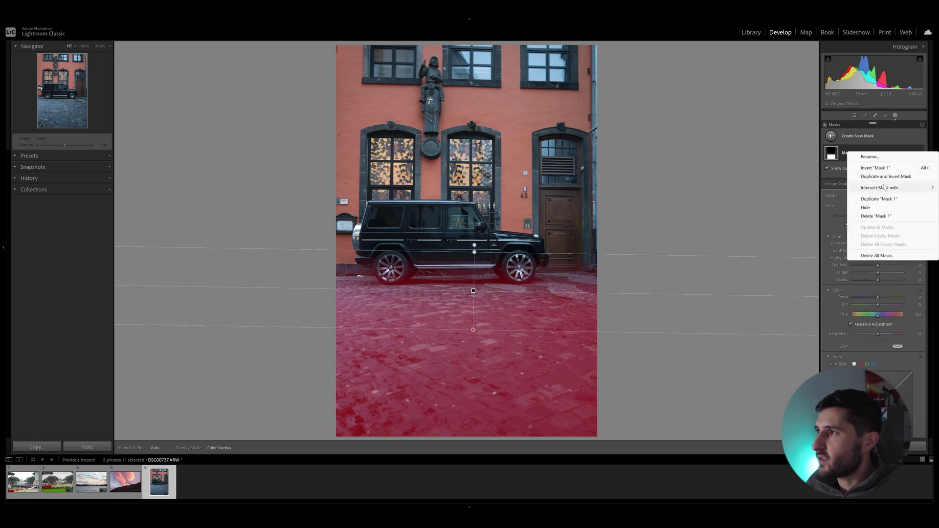
{"action": "mouse_move", "coordinate": [881, 187]}
{"action": "left_click", "coordinate": [812, 186]}
{"action": "left_click", "coordinate": [905, 184]}
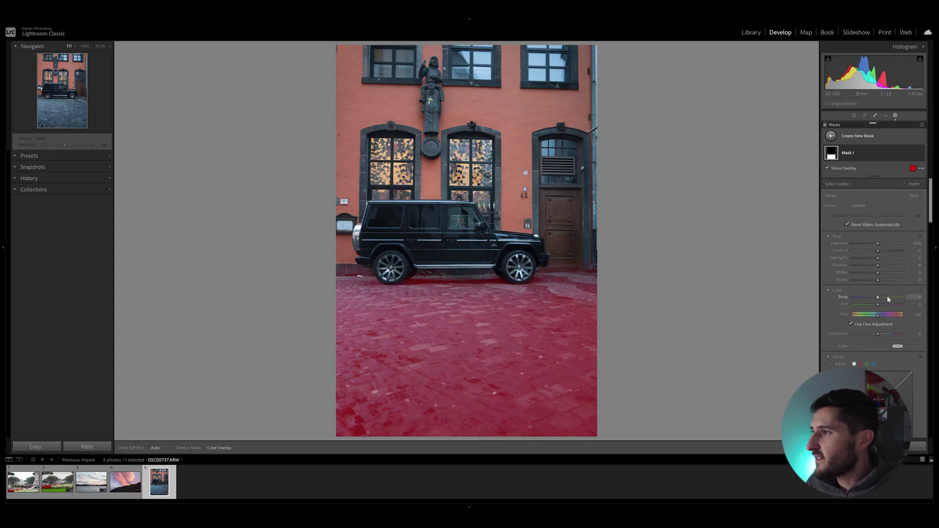
- Lower the cobblestone mask's Dehaze and Exposure, reduce Blacks to -13 and cool Temp to -22
{"action": "scroll", "coordinate": [891, 248], "scroll_direction": "down", "scroll_amount": 3}
{"action": "left_click_drag", "start_coordinate": [878, 362], "coordinate": [879, 363]}
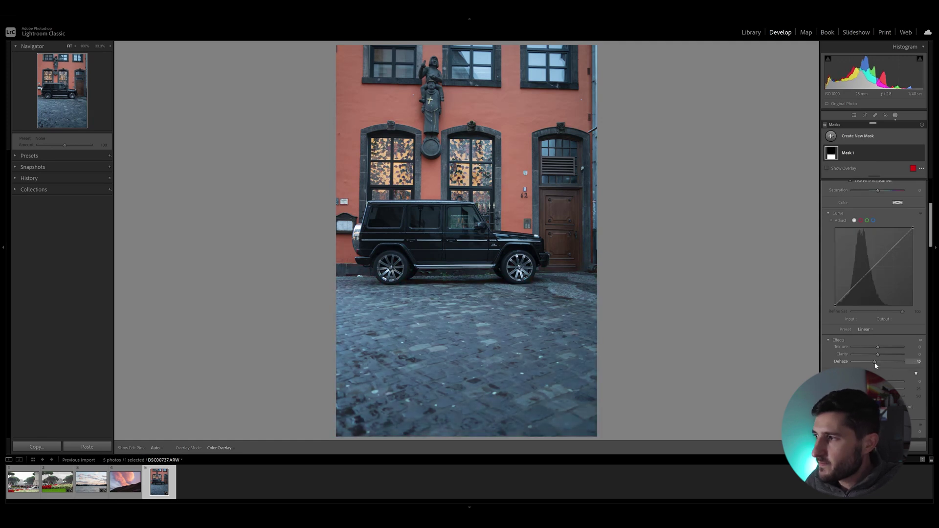
{"action": "scroll", "coordinate": [868, 294], "scroll_direction": "up", "scroll_amount": 3}
{"action": "left_click_drag", "start_coordinate": [878, 243], "coordinate": [876, 244]}
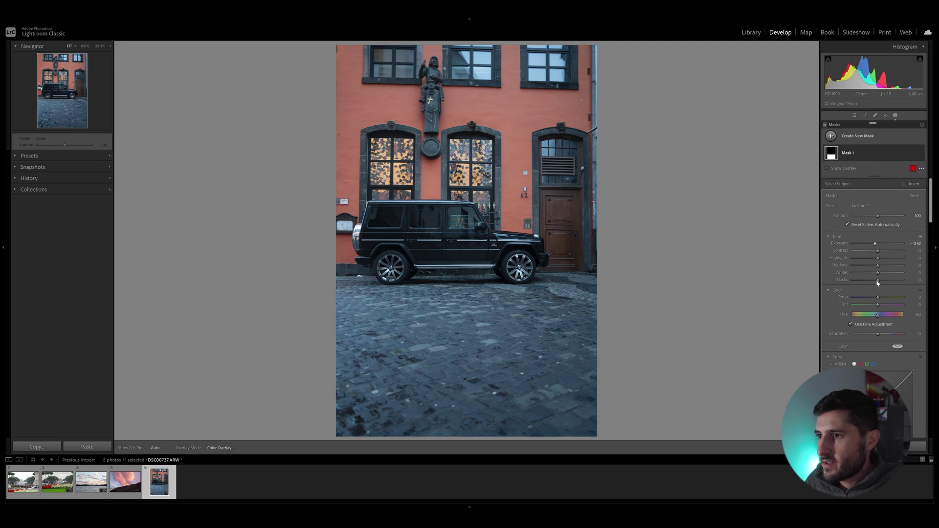
{"action": "left_click_drag", "start_coordinate": [876, 279], "coordinate": [875, 280]}
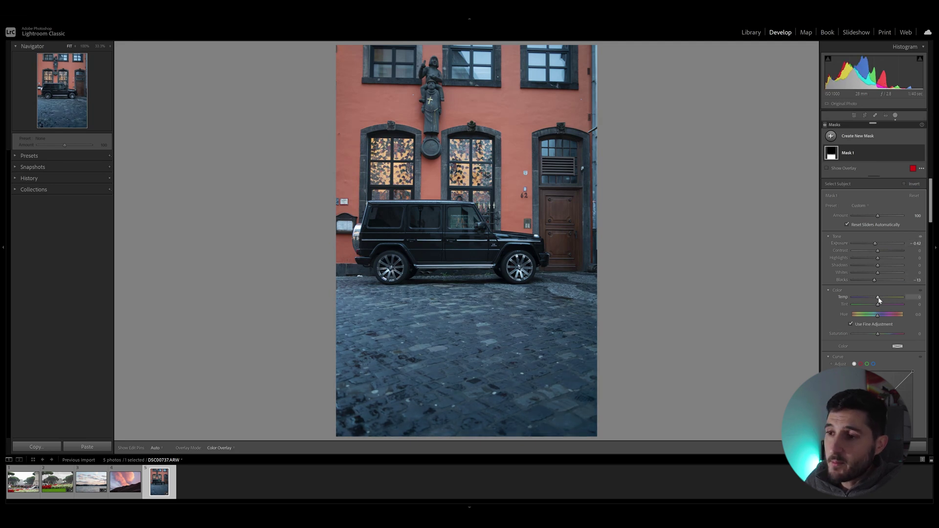
{"action": "left_click_drag", "start_coordinate": [878, 297], "coordinate": [874, 300]}
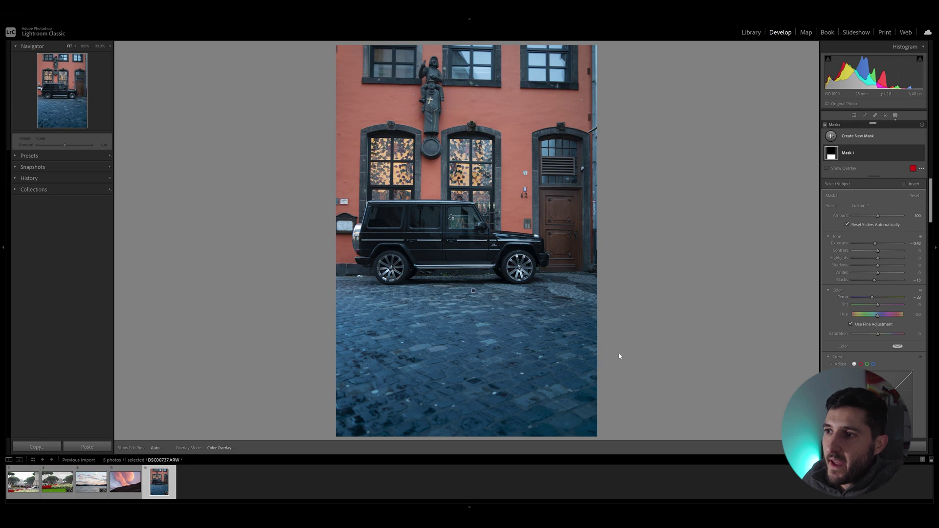
- Extend the cobblestone linear gradient slightly higher over the car, level its angle and leave masking
{"action": "left_click", "coordinate": [473, 291]}
{"action": "left_click_drag", "start_coordinate": [474, 269], "coordinate": [474, 251]}
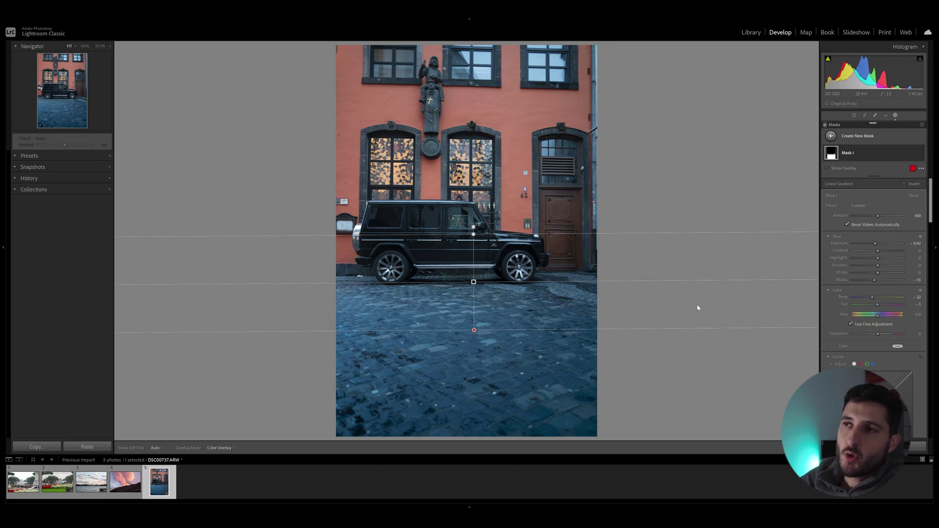
{"action": "key", "text": "shift+w"}
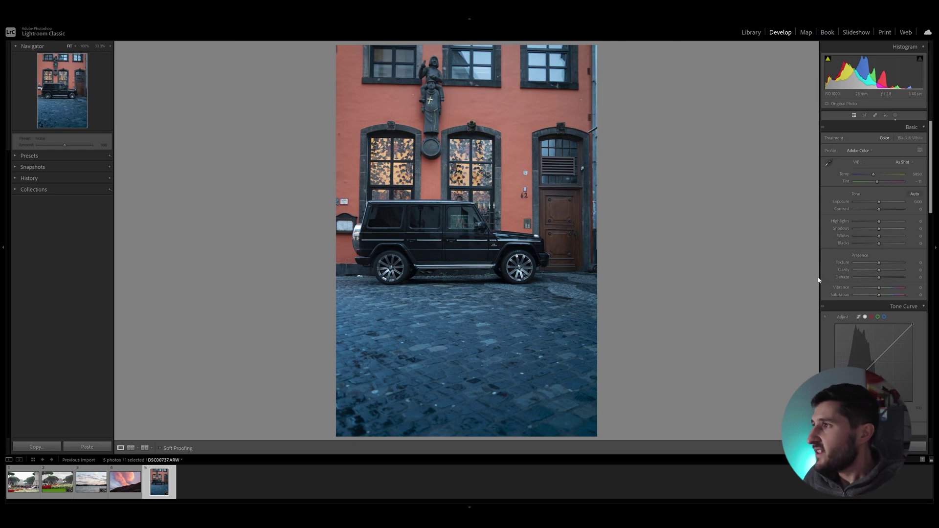
- Raise Shadows to +36 and color grade the shadows toward darker blue and the highlights toward yellow-orange
{"action": "left_click_drag", "start_coordinate": [881, 230], "coordinate": [887, 231]}
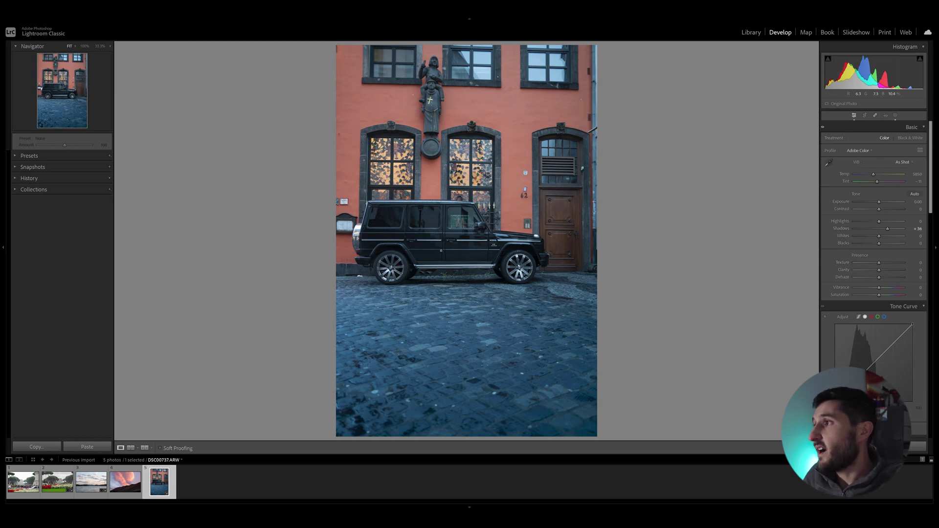
{"action": "scroll", "coordinate": [890, 250], "scroll_direction": "down", "scroll_amount": 3}
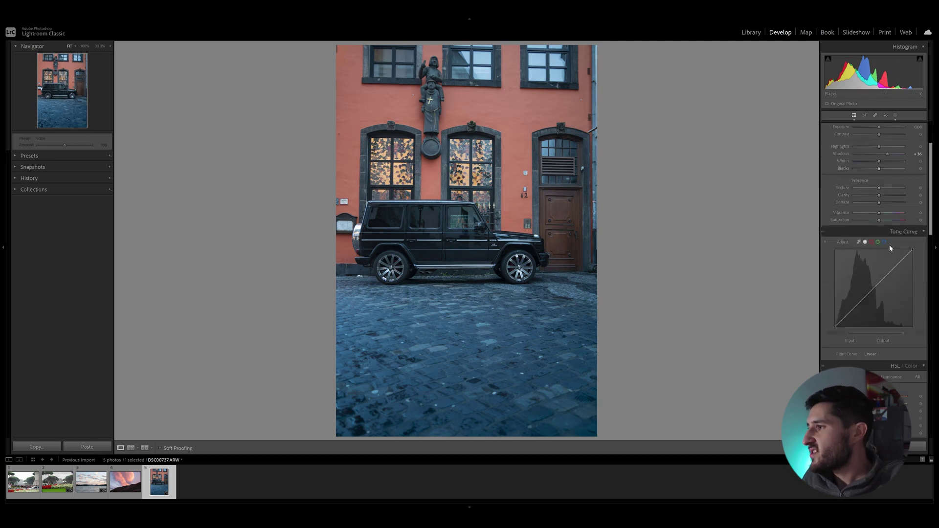
{"action": "scroll", "coordinate": [890, 248], "scroll_direction": "down", "scroll_amount": 9}
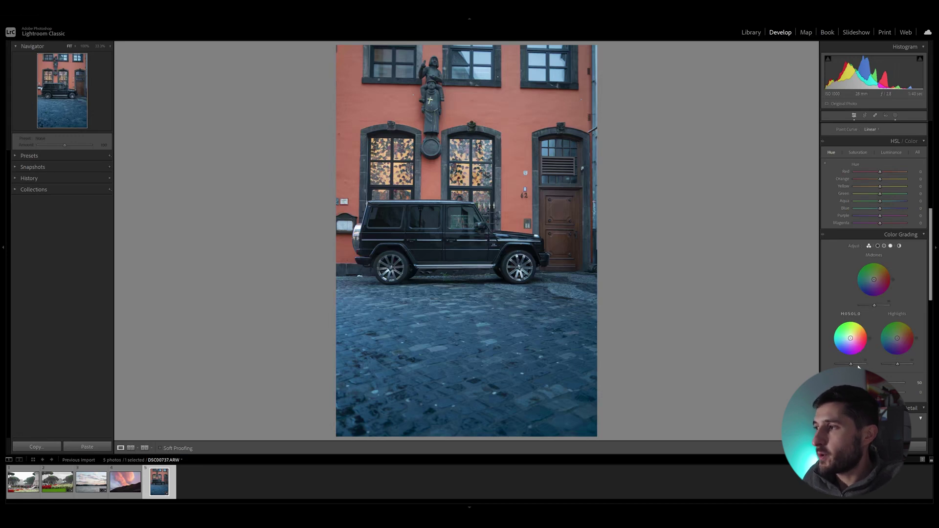
{"action": "left_click_drag", "start_coordinate": [851, 338], "coordinate": [846, 365]}
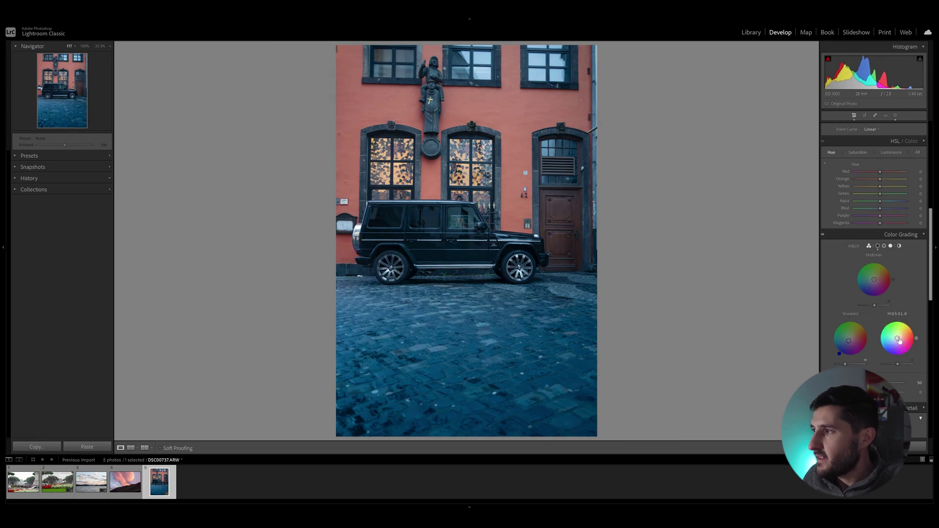
{"action": "mouse_move", "coordinate": [898, 340]}
{"action": "left_mouse_down"}
{"action": "mouse_move", "coordinate": [908, 323]}
{"action": "mouse_move", "coordinate": [900, 365]}
{"action": "left_mouse_up"}
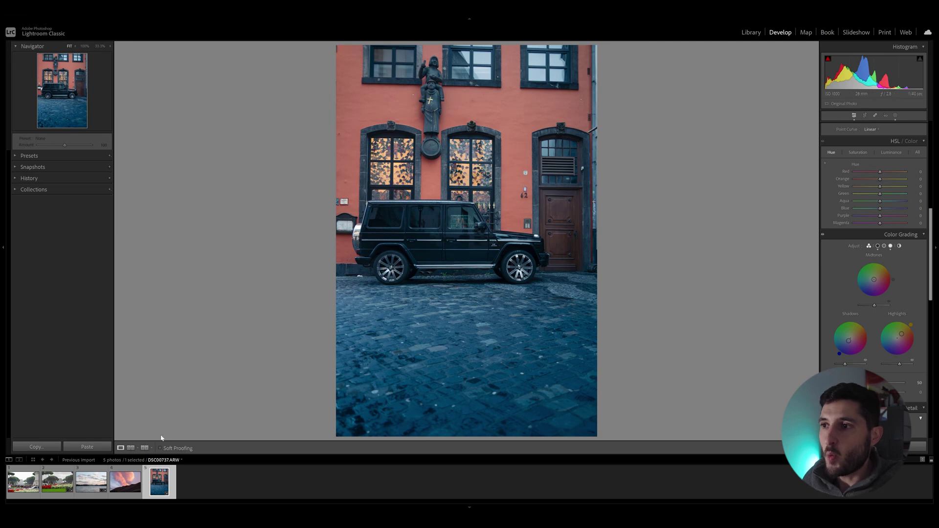
- Compare the car photo's before and after versions side by side and return to the single-image view
{"action": "left_click", "coordinate": [144, 448]}
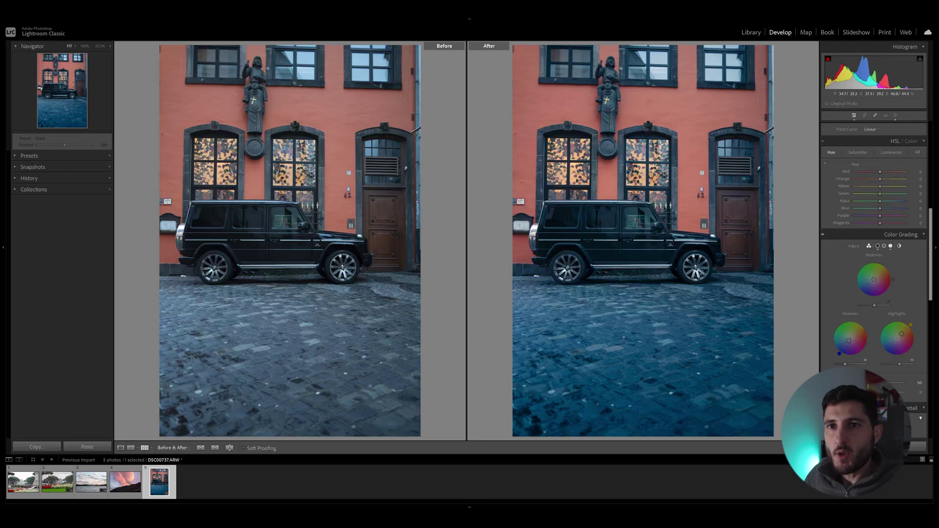
{"action": "left_click", "coordinate": [121, 448]}
- Color grade the lake photo DSC_0809.NEF with purple shadows and midtones at hue 58, saturation 24 and reduced luminance
{"action": "left_click", "coordinate": [91, 483]}
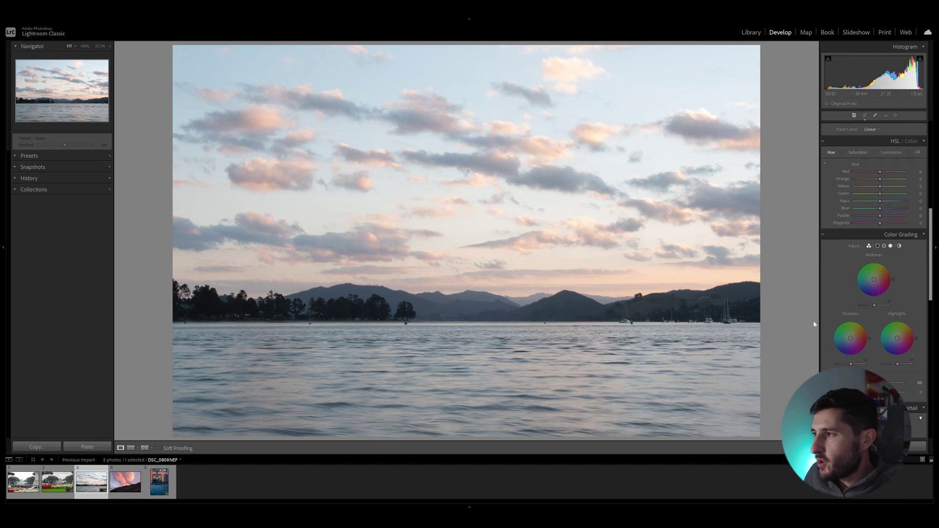
{"action": "mouse_move", "coordinate": [852, 341]}
{"action": "left_mouse_down"}
{"action": "mouse_move", "coordinate": [847, 365]}
{"action": "mouse_move", "coordinate": [852, 340]}
{"action": "left_mouse_up"}
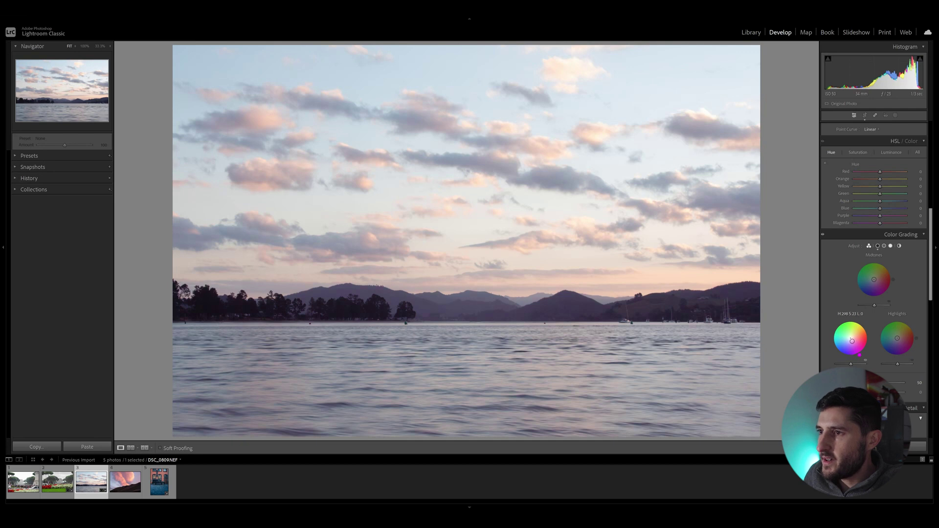
{"action": "left_click_drag", "start_coordinate": [875, 282], "coordinate": [866, 305]}
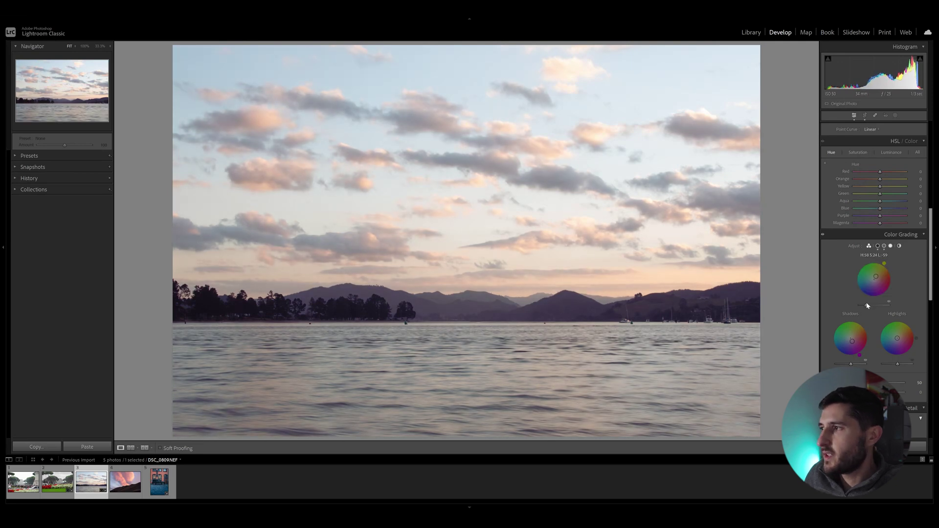
{"action": "left_click", "coordinate": [885, 246]}
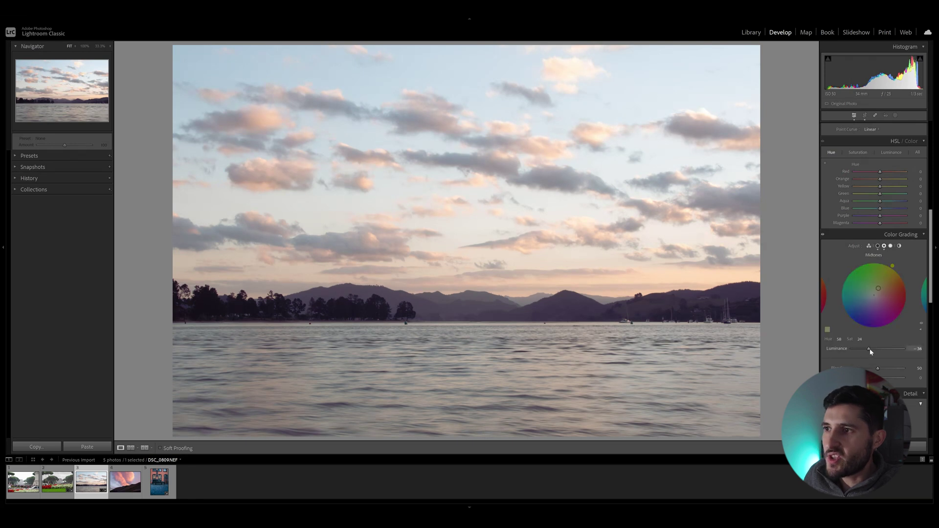
{"action": "left_click_drag", "start_coordinate": [867, 351], "coordinate": [867, 352]}
{"action": "scroll", "coordinate": [872, 350], "scroll_direction": "down", "scroll_amount": 5}
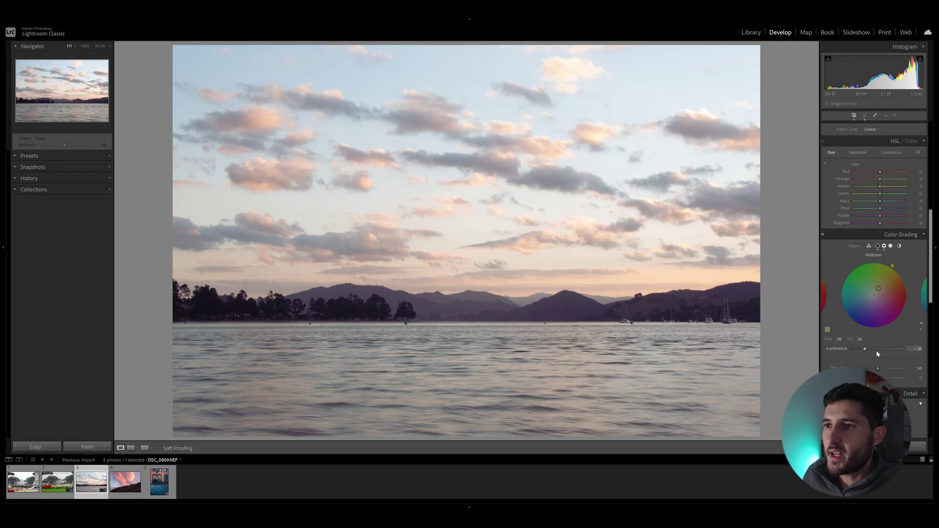
- Lower the lake photo's Exposure to about -0.98, raise Whites and reduce Highlights
{"action": "scroll", "coordinate": [930, 259], "scroll_direction": "up", "scroll_amount": 5}
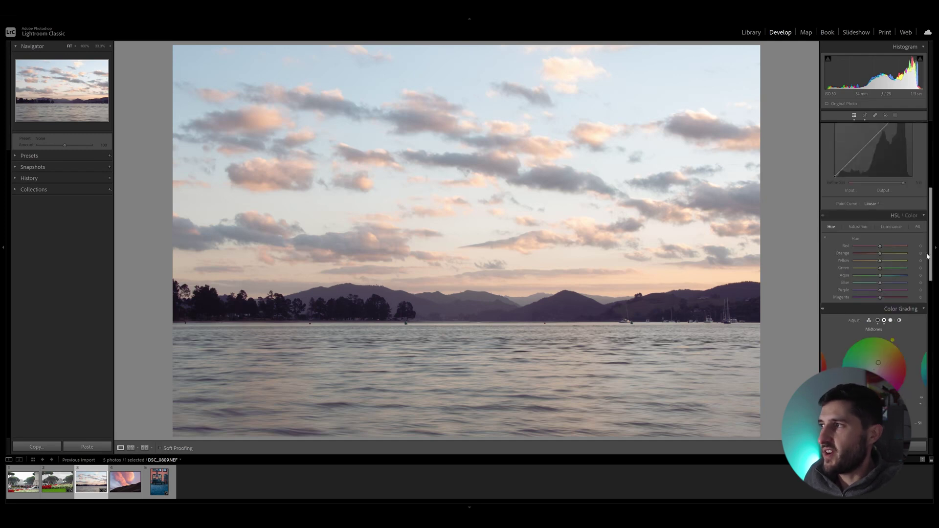
{"action": "scroll", "coordinate": [929, 259], "scroll_direction": "up", "scroll_amount": 5}
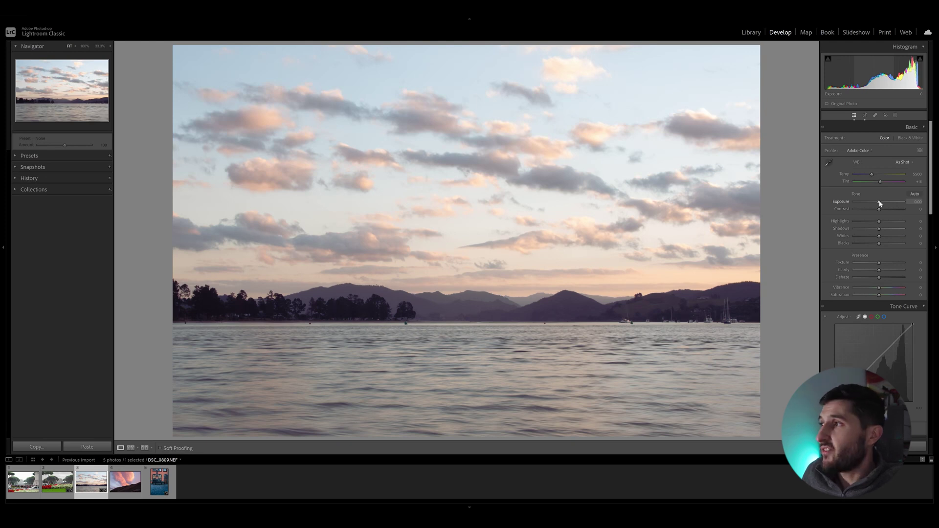
{"action": "left_click_drag", "start_coordinate": [880, 203], "coordinate": [874, 204]}
{"action": "left_click_drag", "start_coordinate": [879, 236], "coordinate": [864, 222]}
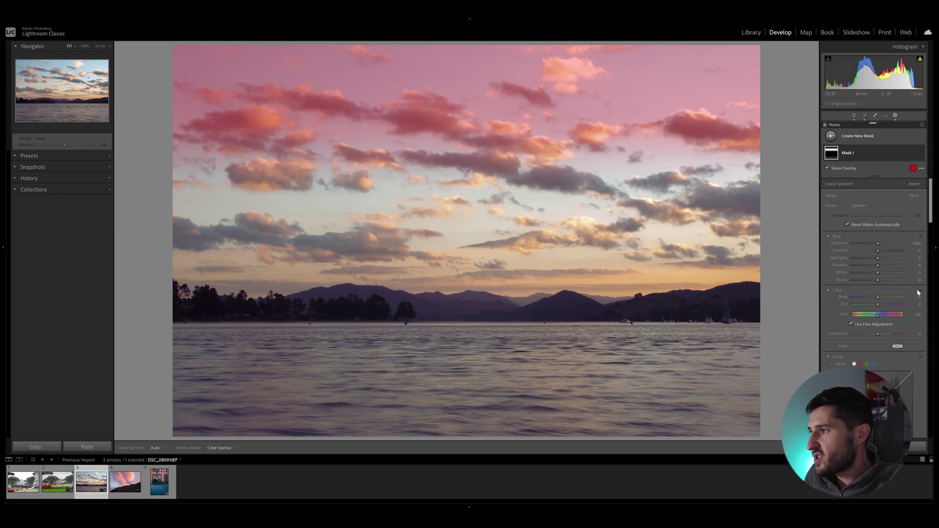
- Reduce Dehaze to about -21 on the upper-sky gradient mask, darken its tones and shift its Tint toward magenta
{"action": "scroll", "coordinate": [916, 288], "scroll_direction": "down", "scroll_amount": 3}
{"action": "key", "text": "o"}
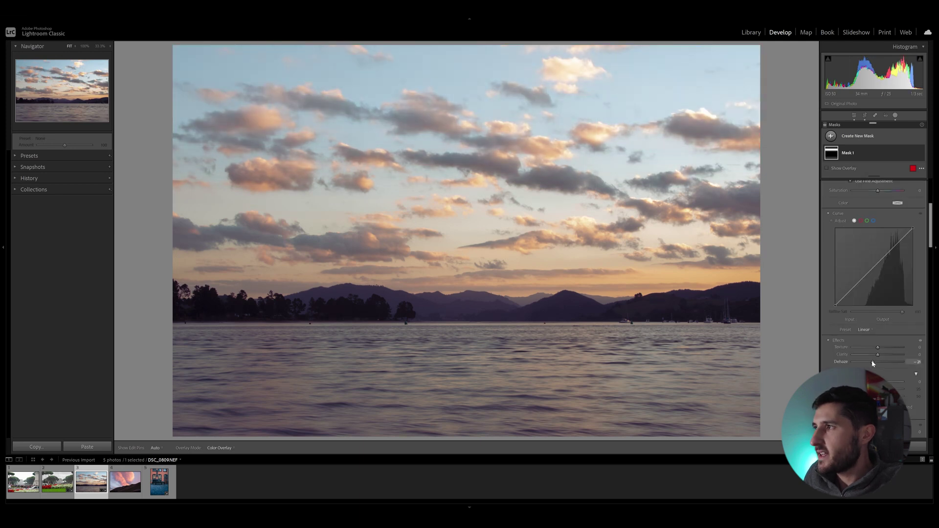
{"action": "scroll", "coordinate": [877, 247], "scroll_direction": "up", "scroll_amount": 3}
{"action": "left_click_drag", "start_coordinate": [878, 247], "coordinate": [873, 265]}
{"action": "mouse_move", "coordinate": [877, 297]}
{"action": "left_mouse_down"}
{"action": "mouse_move", "coordinate": [885, 309]}
{"action": "mouse_move", "coordinate": [870, 279]}
{"action": "mouse_move", "coordinate": [890, 308]}
{"action": "left_mouse_up"}
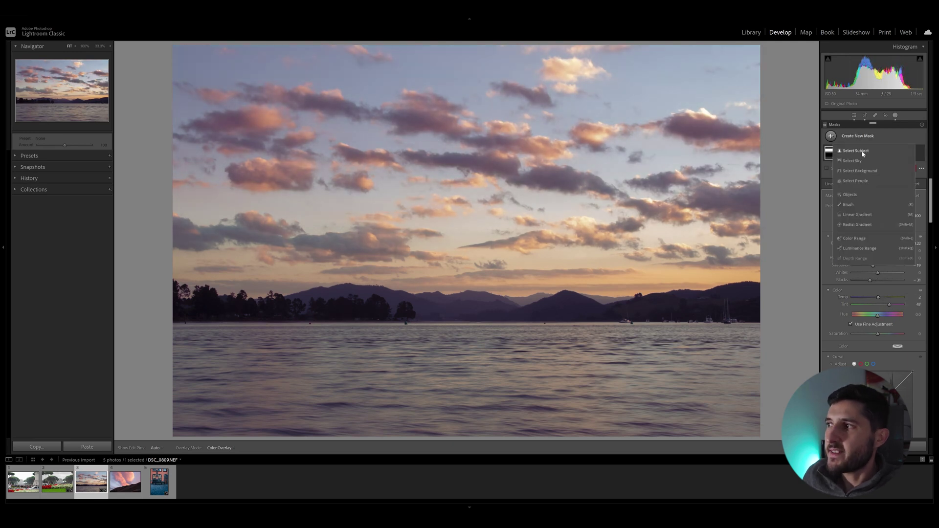
- Add a second linear gradient mask over the water and reduce its Dehaze with the overlay hidden
{"action": "key", "text": "m"}
{"action": "left_click_drag", "start_coordinate": [506, 359], "coordinate": [505, 322]}
{"action": "scroll", "coordinate": [899, 309], "scroll_direction": "down", "scroll_amount": 5}
{"action": "key", "text": "o"}
{"action": "left_click_drag", "start_coordinate": [879, 319], "coordinate": [874, 319]}
{"action": "scroll", "coordinate": [896, 298], "scroll_direction": "up", "scroll_amount": 5}
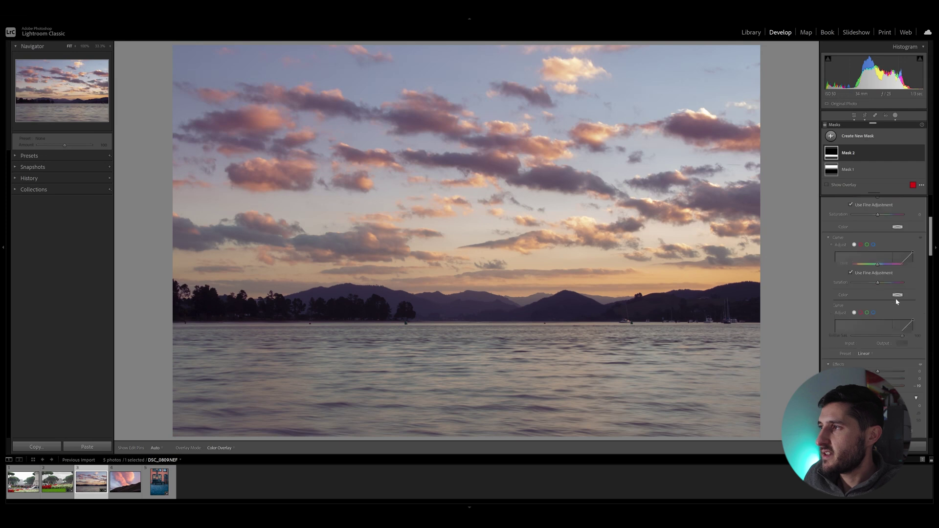
- Set the water mask's Exposure to -0.22 and Temp to -13, shift Tint toward magenta, raise Highlights, lower Shadows and leave masking
{"action": "left_click_drag", "start_coordinate": [878, 260], "coordinate": [877, 261]}
{"action": "left_click_drag", "start_coordinate": [878, 296], "coordinate": [875, 314]}
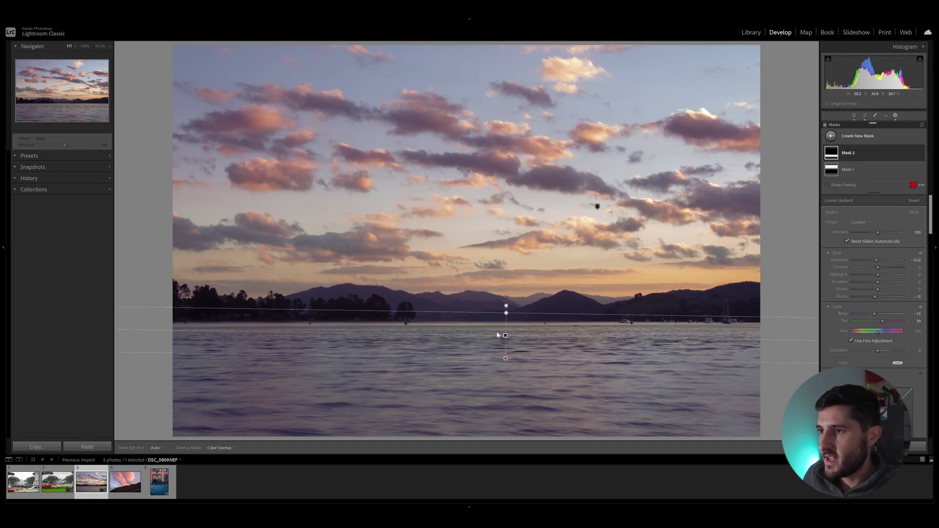
{"action": "mouse_move", "coordinate": [878, 274]}
{"action": "left_mouse_down"}
{"action": "mouse_move", "coordinate": [887, 276]}
{"action": "mouse_move", "coordinate": [884, 290]}
{"action": "left_mouse_up"}
{"action": "left_click_drag", "start_coordinate": [877, 282], "coordinate": [873, 298]}
{"action": "key", "text": "shift+w"}
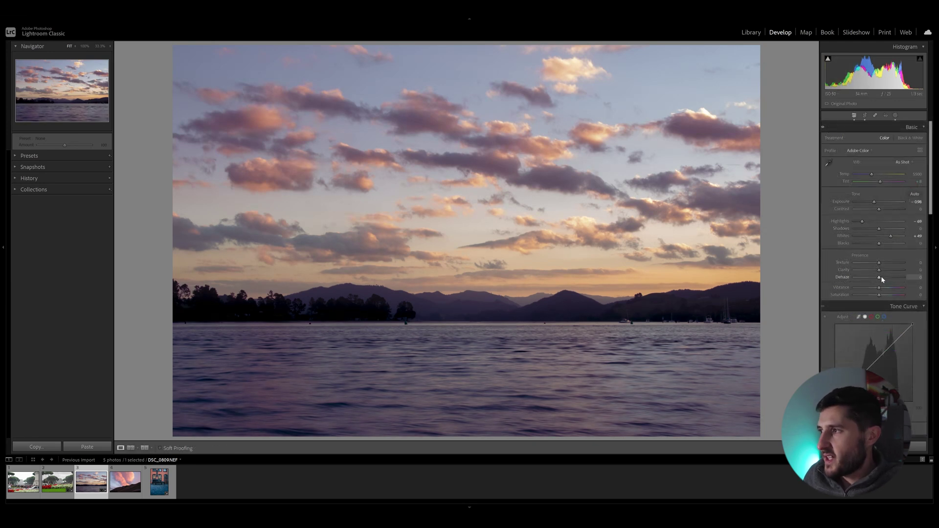
- Raise the lake photo's Vibrance and increase the HSL saturation of the purple, orange and yellow tones
{"action": "left_click_drag", "start_coordinate": [880, 289], "coordinate": [883, 291]}
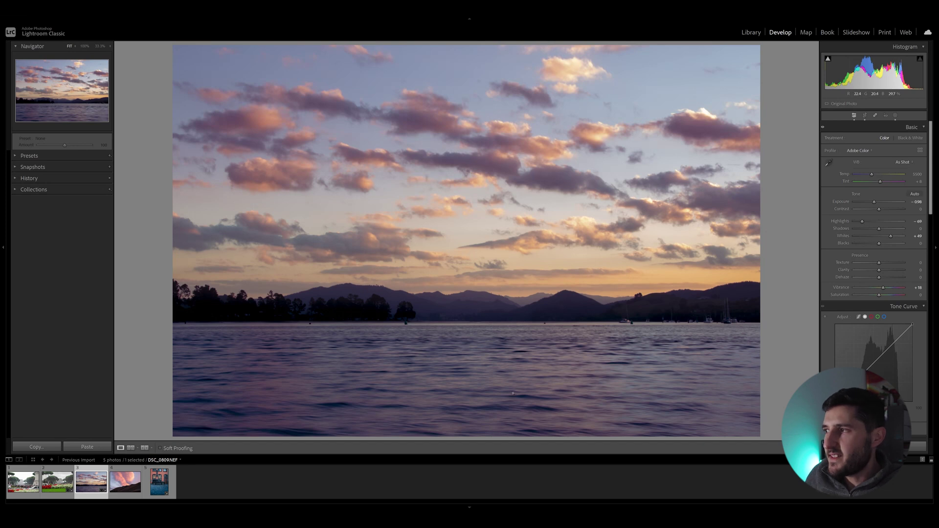
{"action": "scroll", "coordinate": [871, 274], "scroll_direction": "down", "scroll_amount": 5}
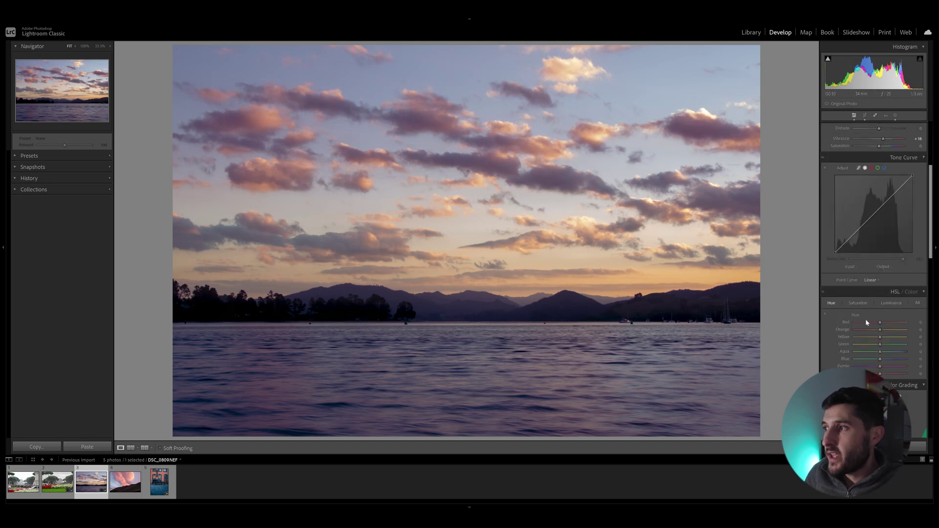
{"action": "left_click", "coordinate": [857, 304]}
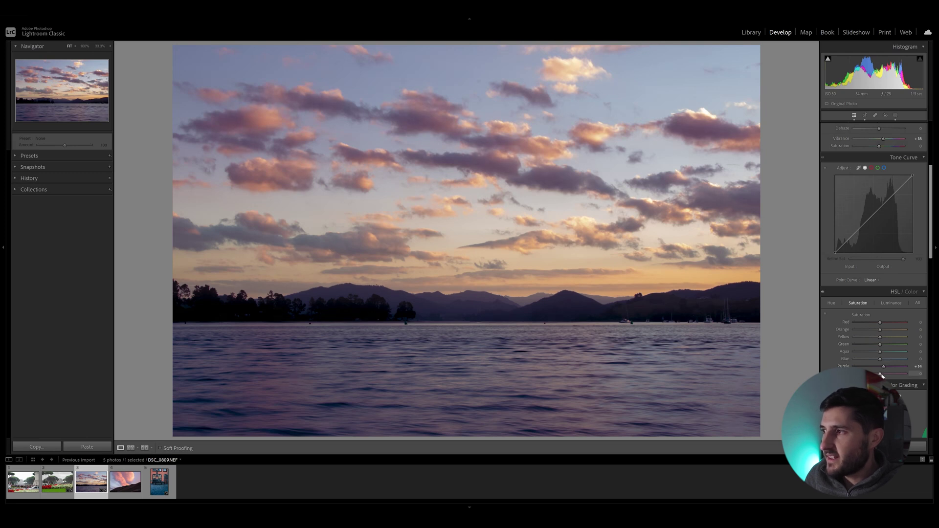
{"action": "left_click_drag", "start_coordinate": [881, 331], "coordinate": [890, 336]}
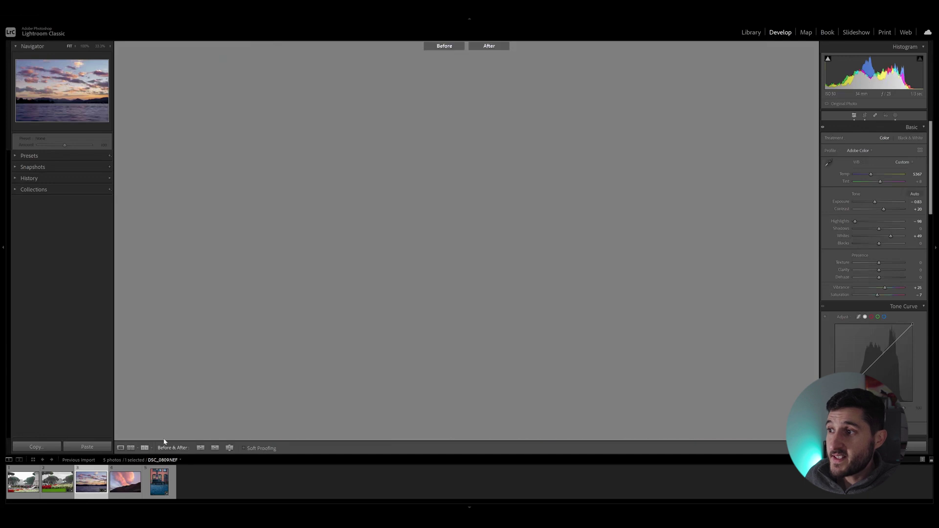
- Compare the lake photo's before and after versions side by side and return to the single-image view
{"action": "left_click", "coordinate": [145, 448]}
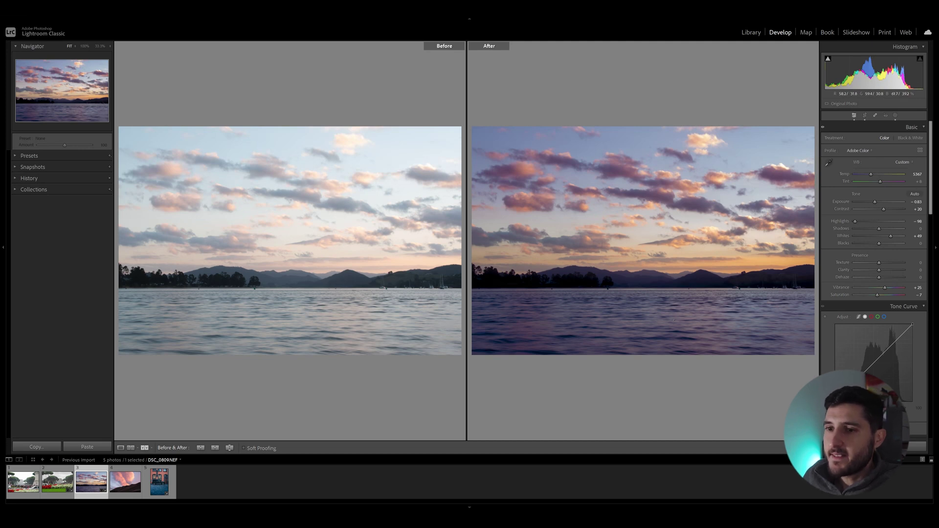
{"action": "left_click", "coordinate": [121, 448]}
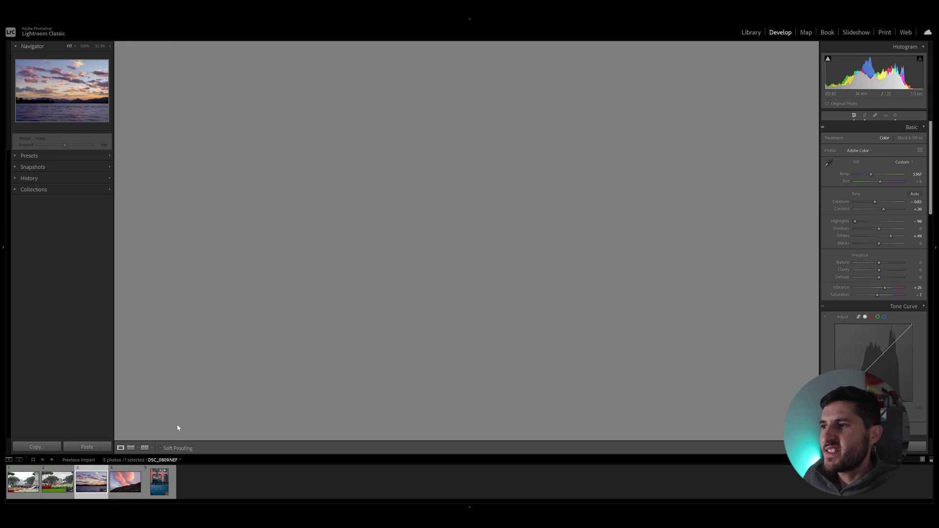